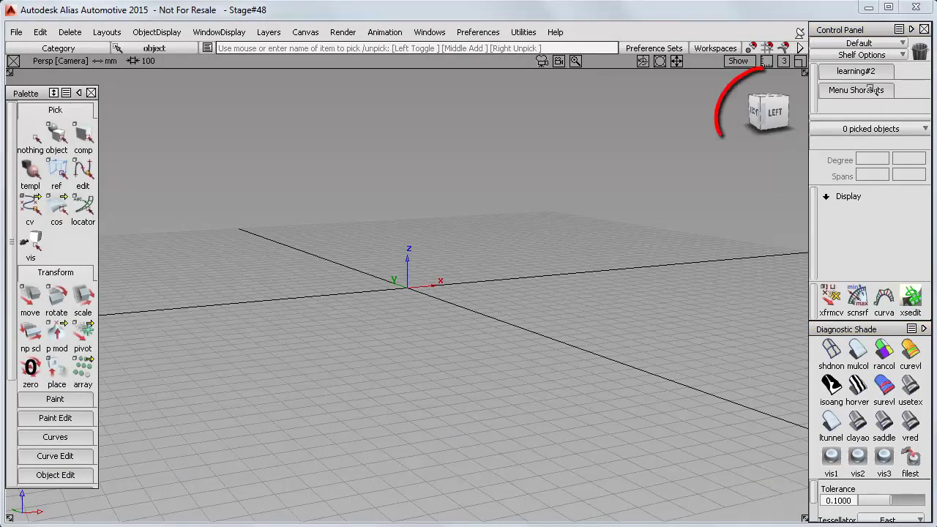
- Collapse the right dock so Control Panel and Diagnostic Shade become side tabs
{"action": "left_click", "coordinate": [913, 29]}
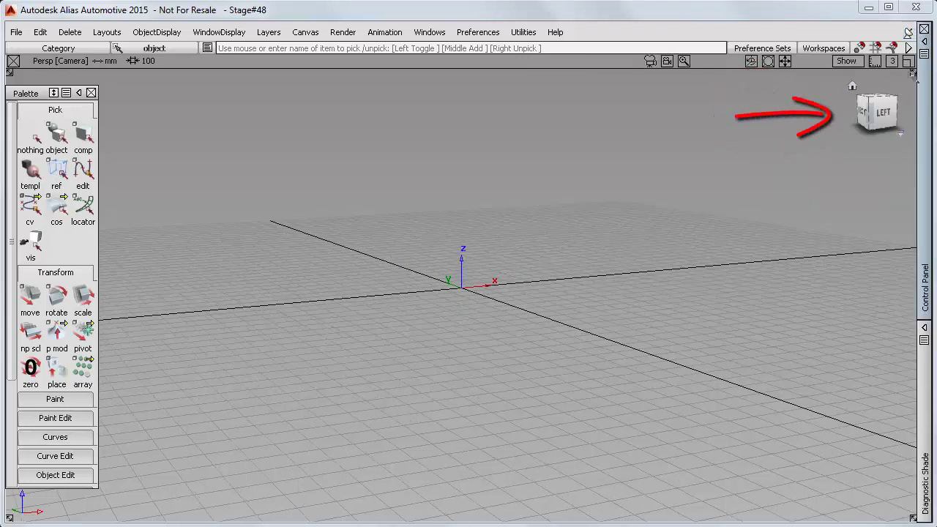
- Expand the right dock again and float Diagnostic Shade as its own window over the viewport
{"action": "left_click", "coordinate": [924, 40]}
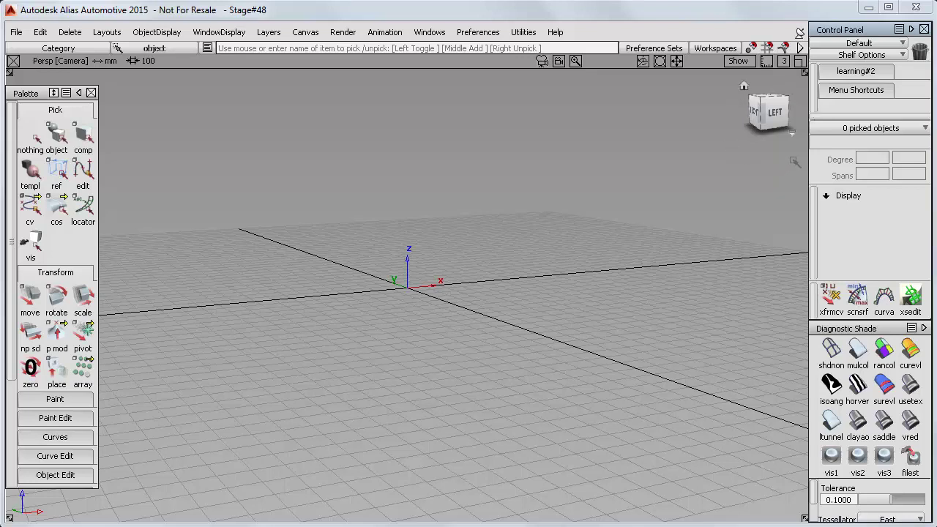
{"action": "left_click_drag", "start_coordinate": [842, 329], "coordinate": [674, 255]}
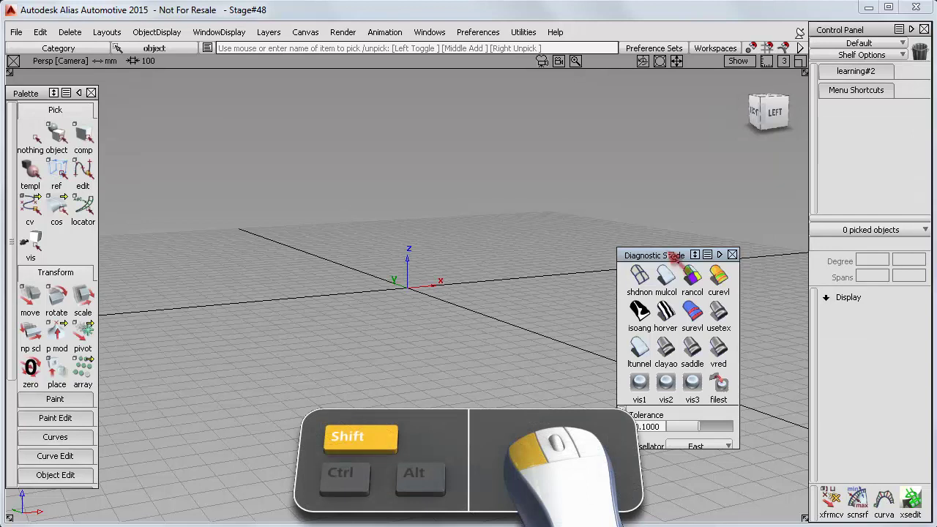
- Dock Diagnostic Shade beneath the Control Panel, then collapse and re-expand the right column
{"action": "left_click_drag", "start_coordinate": [672, 253], "coordinate": [862, 293], "text": "shift"}
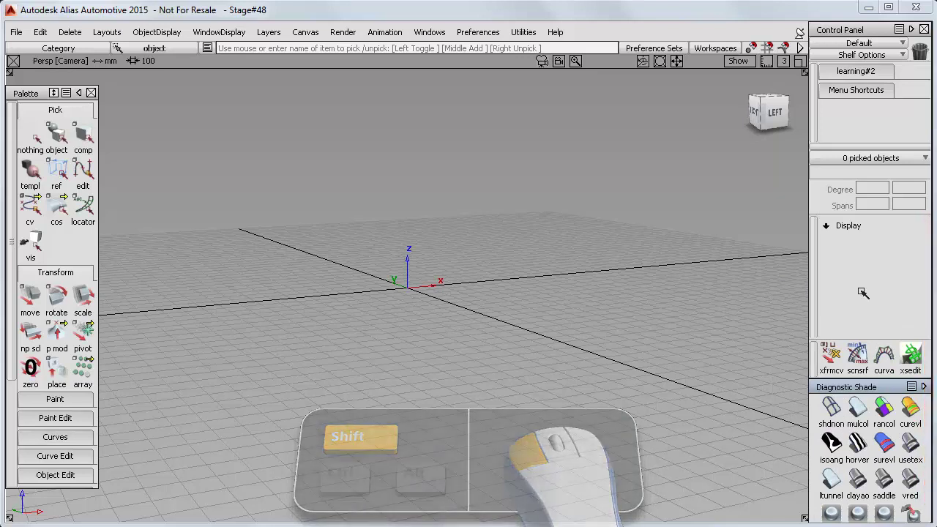
{"action": "left_click", "coordinate": [926, 387]}
{"action": "left_click", "coordinate": [926, 386]}
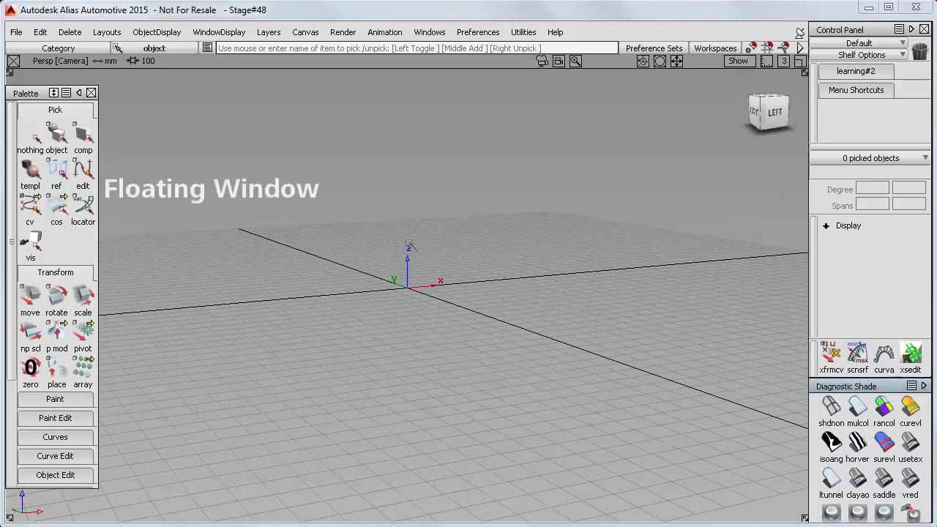
- Float the Palette, collapse and expand it, then dock it along the left edge
{"action": "left_click", "coordinate": [54, 93]}
{"action": "left_click_drag", "start_coordinate": [118, 98], "coordinate": [33, 84]}
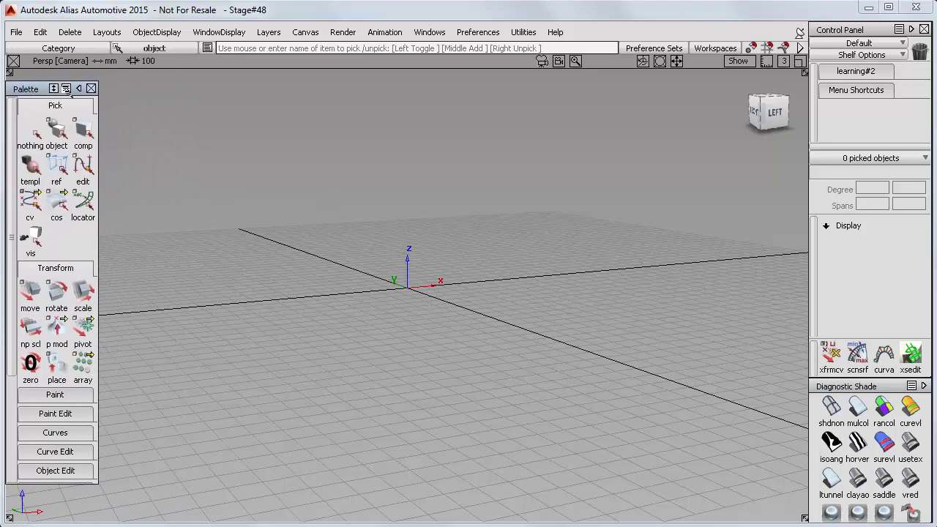
{"action": "left_click", "coordinate": [79, 88]}
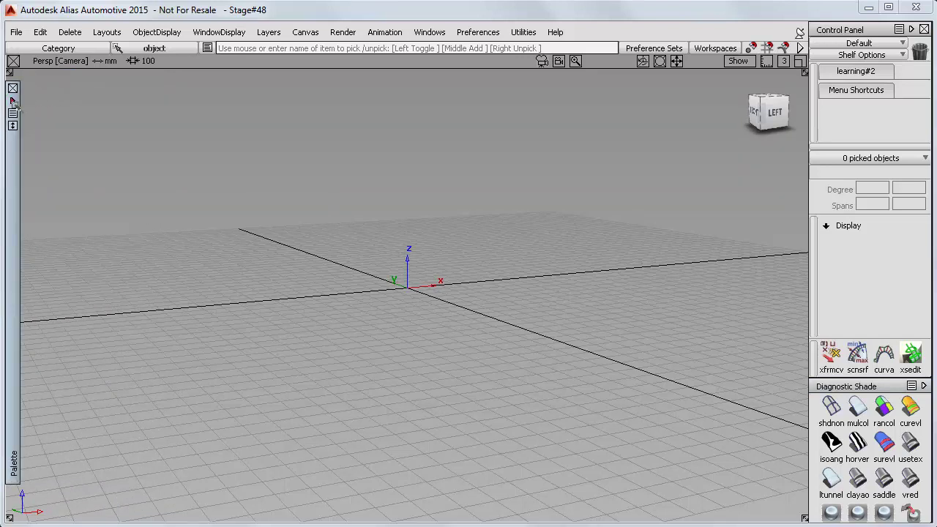
{"action": "mouse_move", "coordinate": [17, 106]}
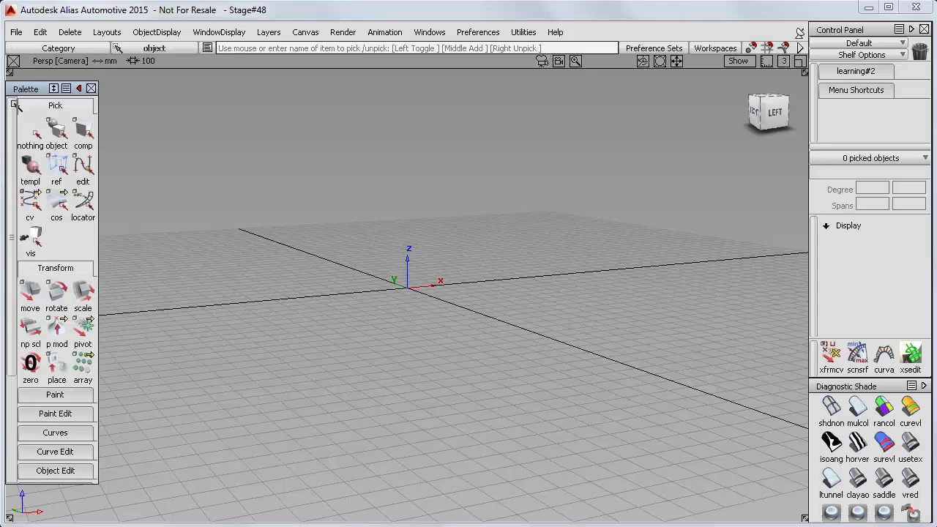
{"action": "left_click_drag", "start_coordinate": [35, 89], "coordinate": [50, 92]}
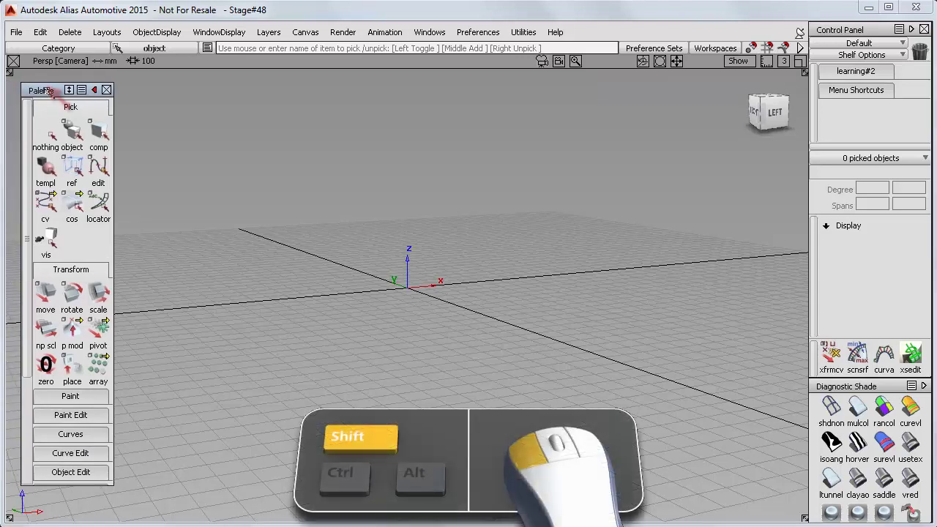
{"action": "left_click_drag", "start_coordinate": [48, 90], "coordinate": [33, 88], "text": "shift"}
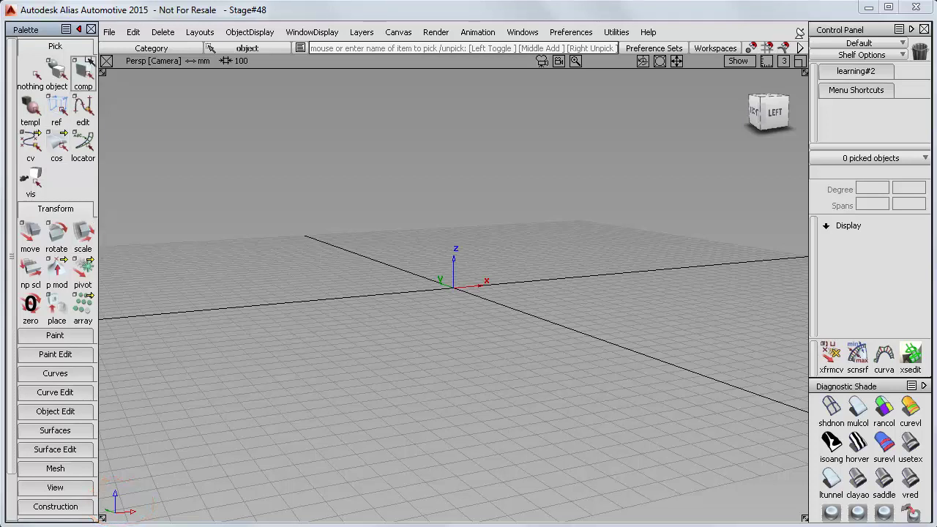
- Collapse and re-expand the Palette and Control Panel using their title-bar arrows
{"action": "left_click", "coordinate": [79, 29]}
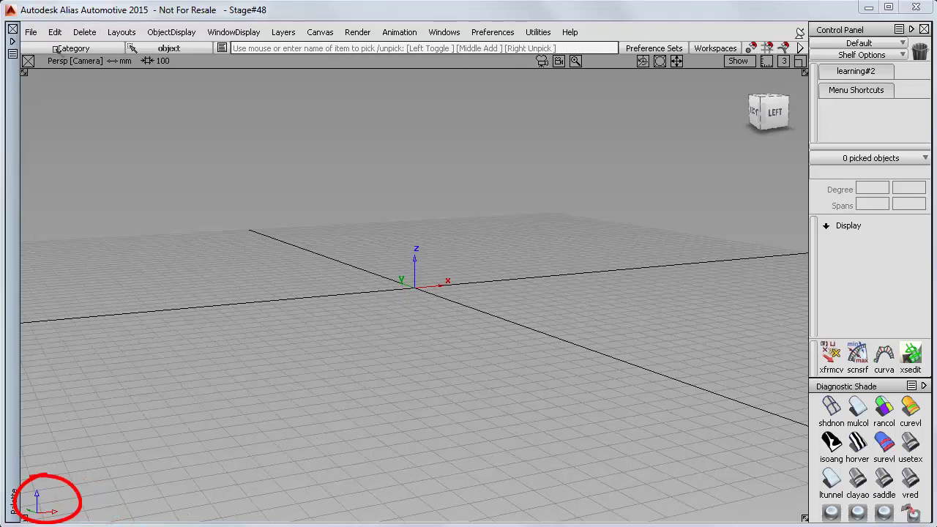
{"action": "left_click", "coordinate": [913, 30]}
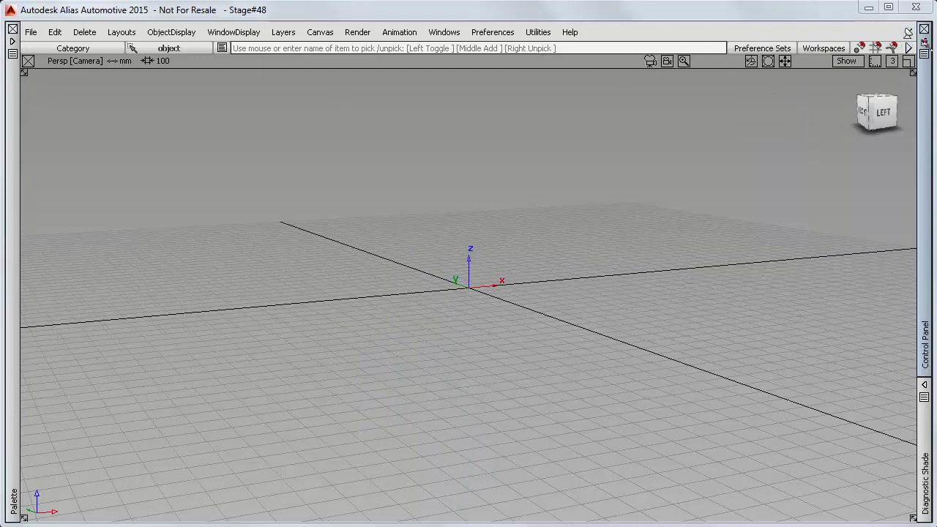
{"action": "left_click", "coordinate": [924, 42]}
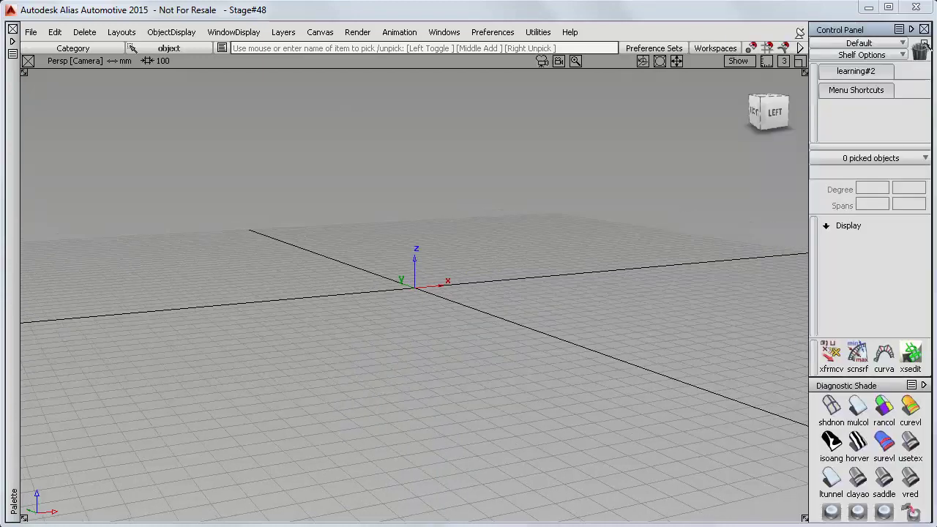
{"action": "left_click", "coordinate": [13, 41]}
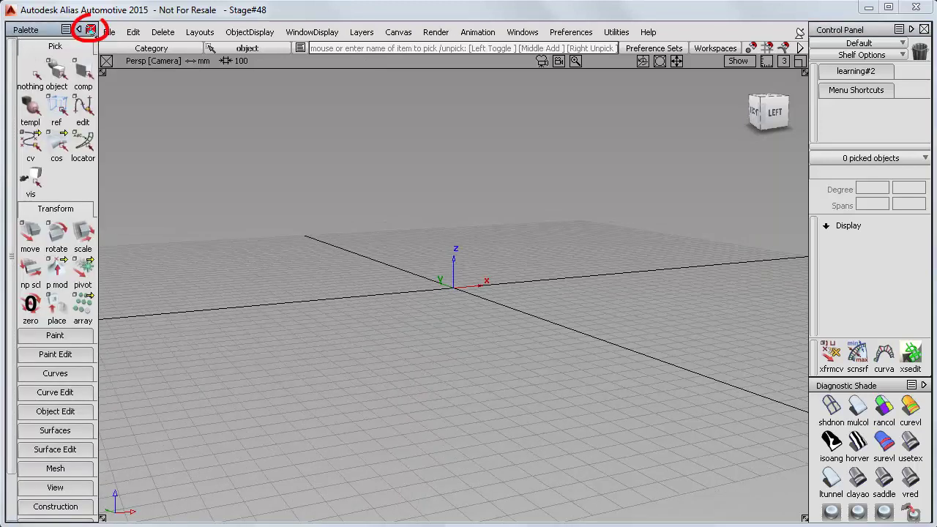
{"action": "left_click", "coordinate": [88, 29]}
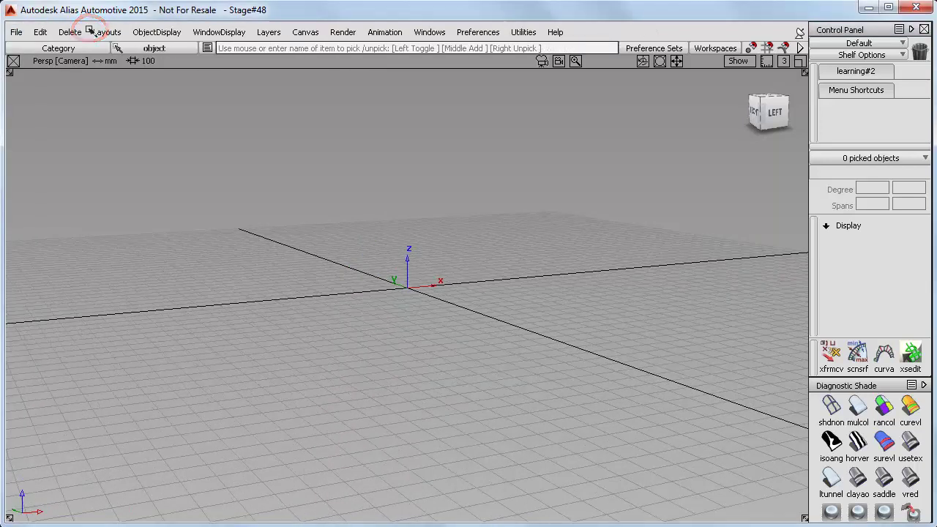
- Restore the Palette from the Windows menu and orbit around the Sam concept car
{"action": "left_click", "coordinate": [429, 32]}
{"action": "left_click", "coordinate": [443, 49]}
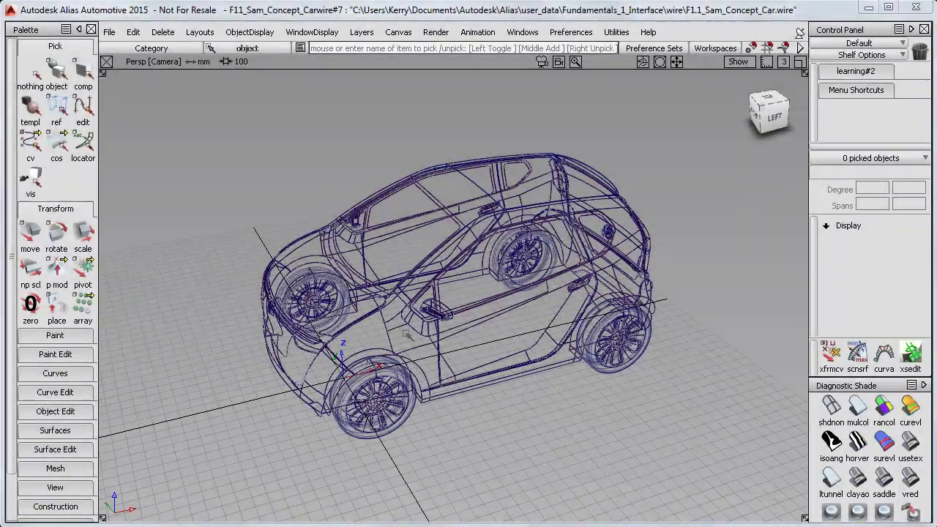
{"action": "left_click_drag", "start_coordinate": [410, 329], "coordinate": [450, 317], "text": "alt+shift"}
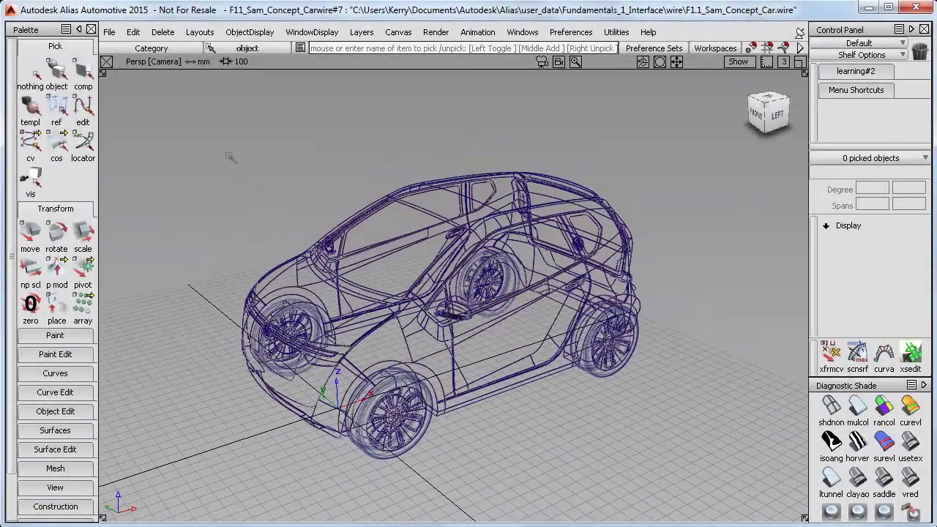
- Load F1.3_Mike_Development_Car.wire without deleting stages, keeping the Sam concept car, and view it side-on
{"action": "left_click", "coordinate": [109, 32]}
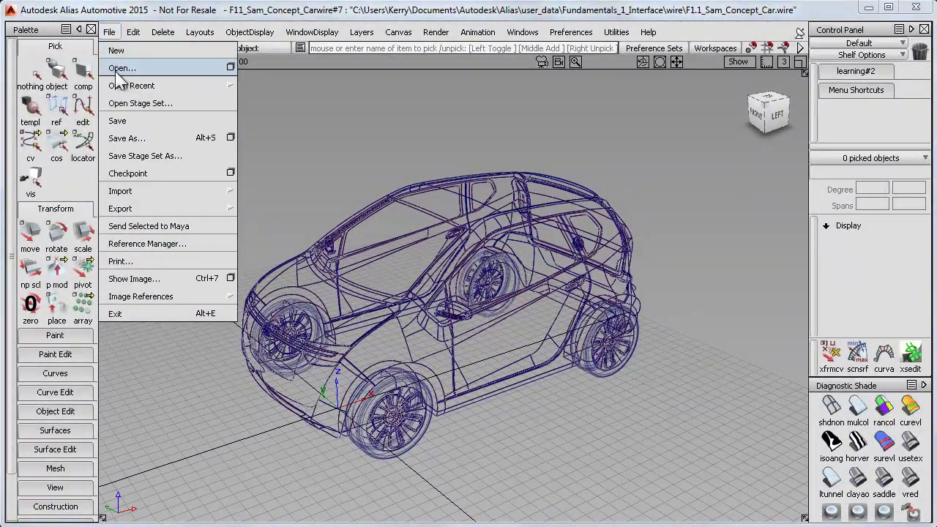
{"action": "left_click", "coordinate": [120, 68]}
{"action": "left_click", "coordinate": [272, 159]}
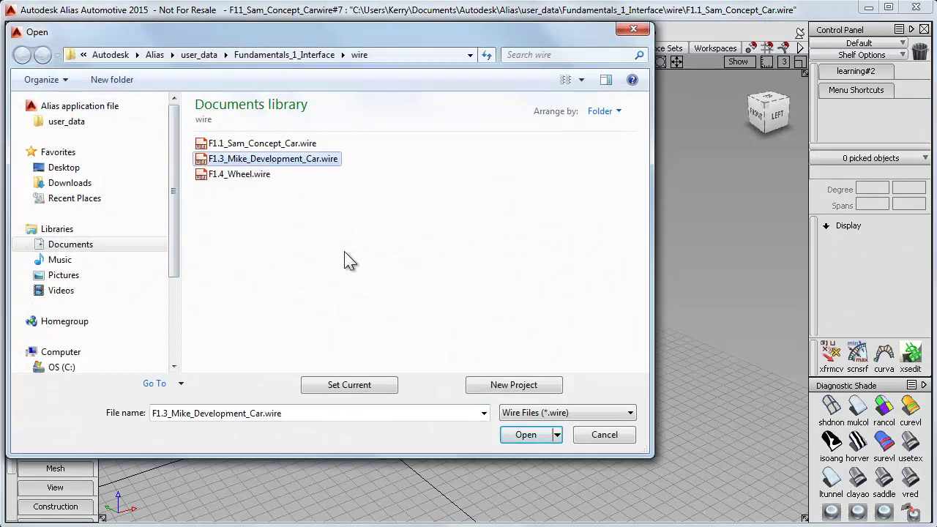
{"action": "left_click", "coordinate": [525, 434]}
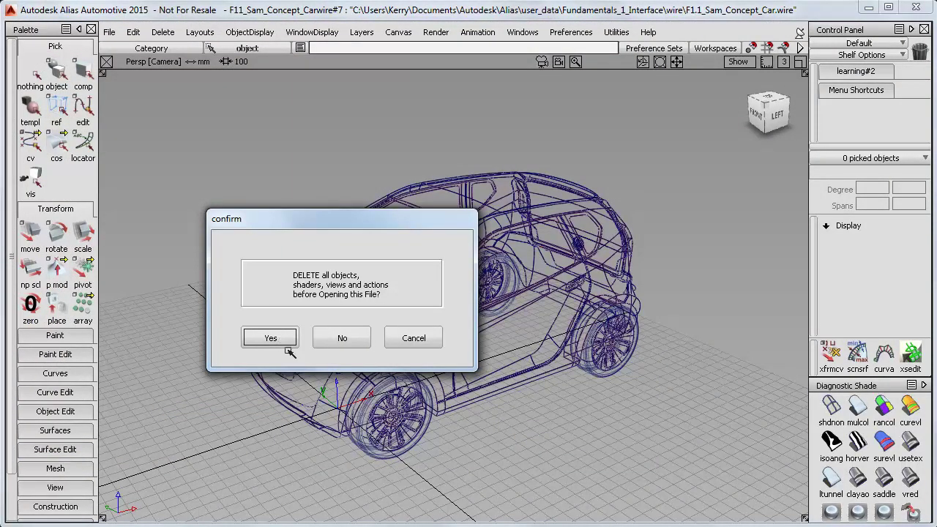
{"action": "left_click", "coordinate": [343, 339]}
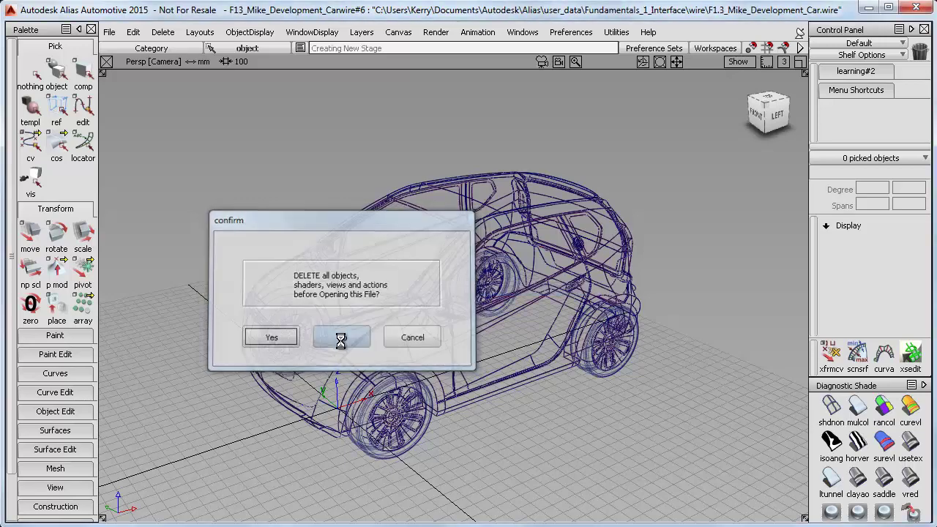
{"action": "left_click_drag", "start_coordinate": [432, 364], "coordinate": [432, 309], "text": "alt+shift"}
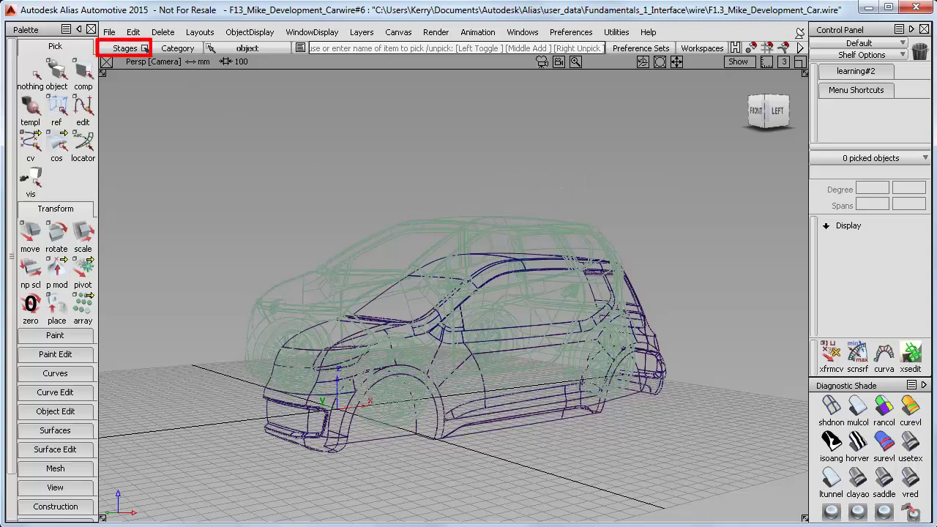
{"action": "left_click", "coordinate": [145, 49]}
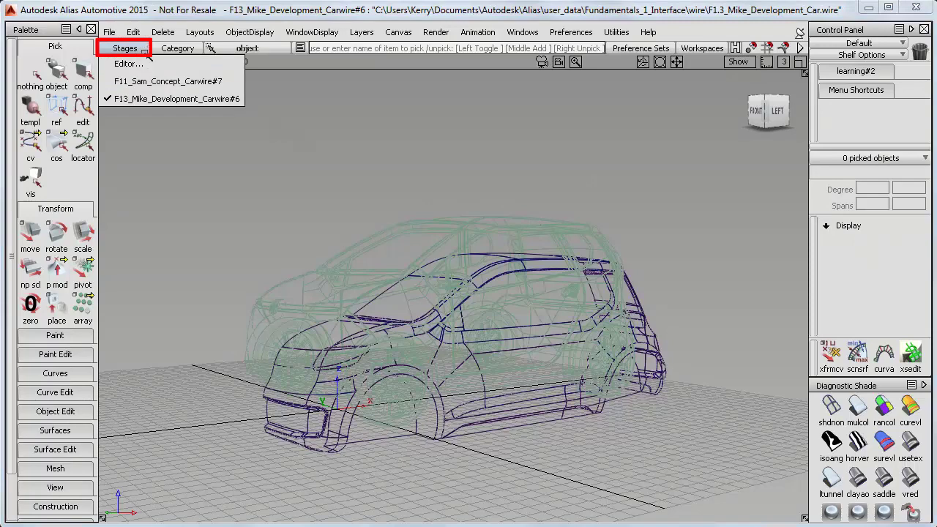
{"action": "left_click", "coordinate": [150, 82]}
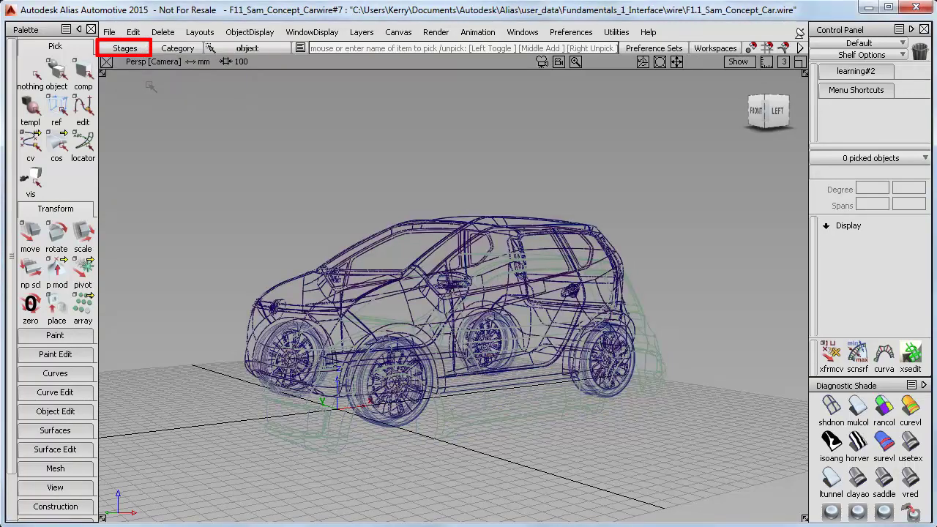
{"action": "left_click", "coordinate": [142, 49]}
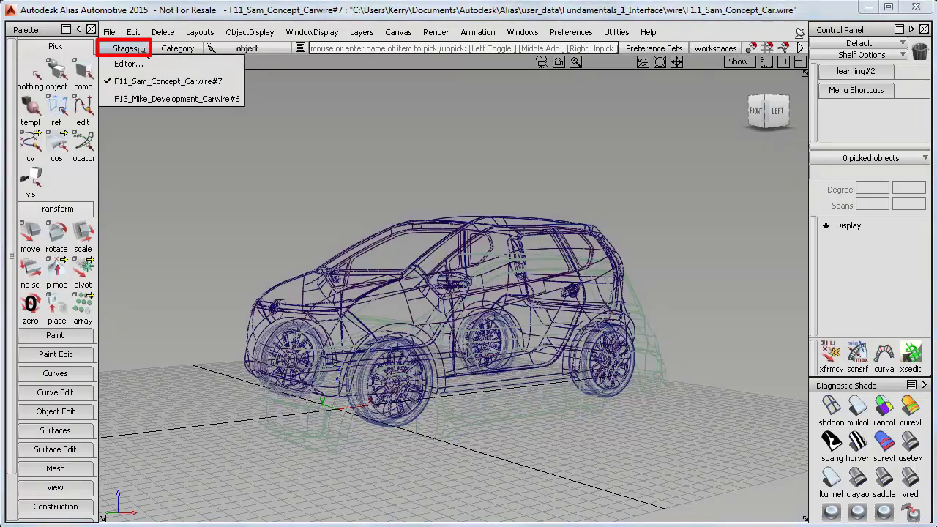
{"action": "left_click", "coordinate": [137, 97]}
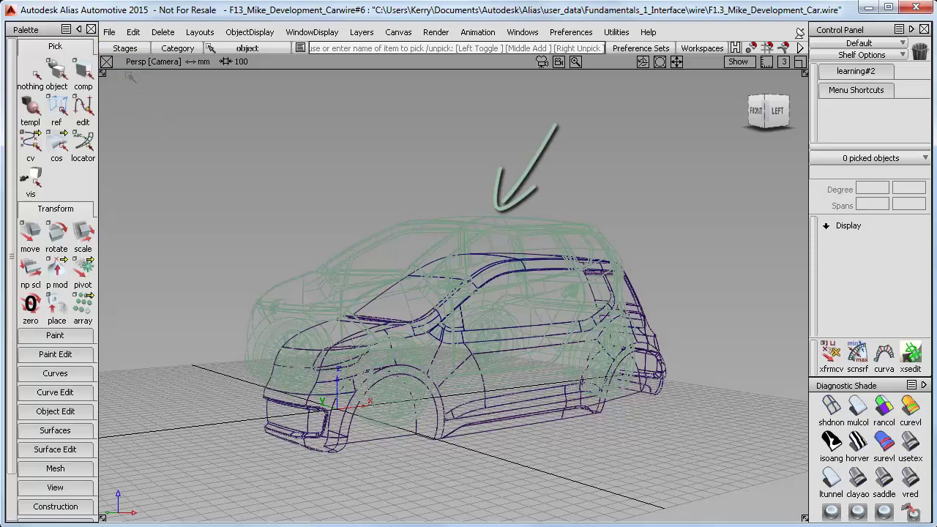
{"action": "left_click", "coordinate": [109, 32]}
- Open the Mike development car wire file with all stages deleted, then apply mulcol diagnostic shading
{"action": "left_click", "coordinate": [118, 68]}
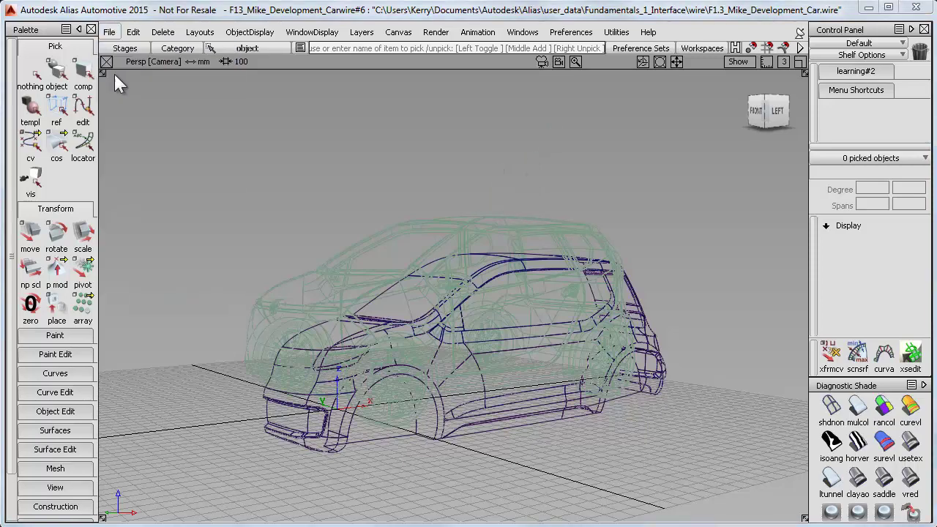
{"action": "double_click", "coordinate": [213, 160]}
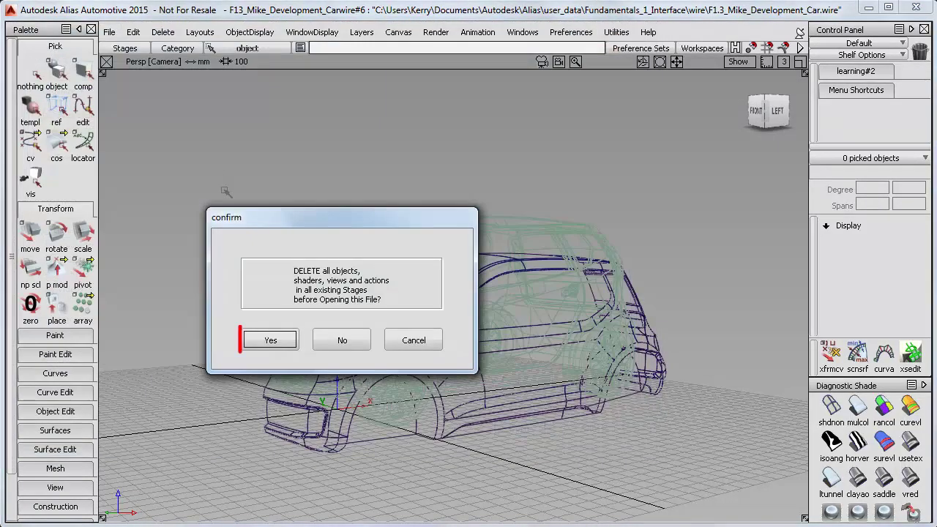
{"action": "left_click", "coordinate": [268, 341]}
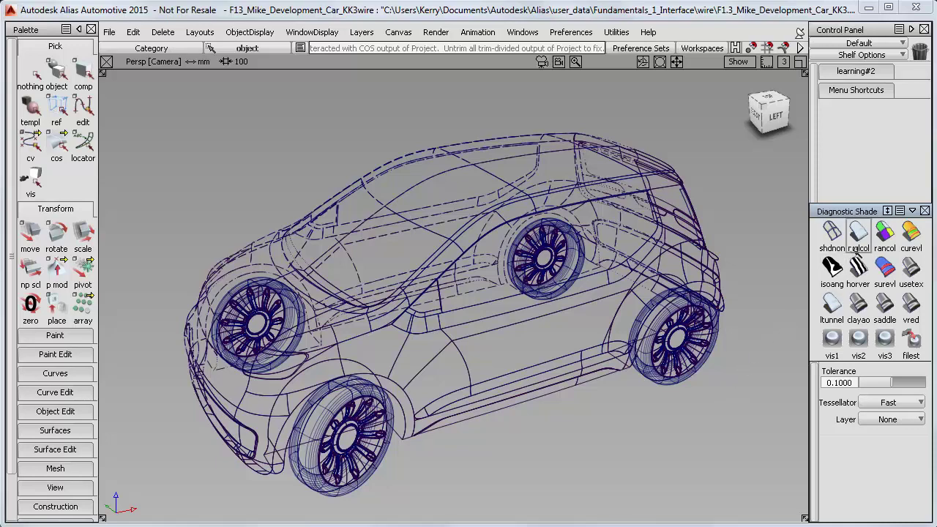
{"action": "left_click", "coordinate": [859, 232]}
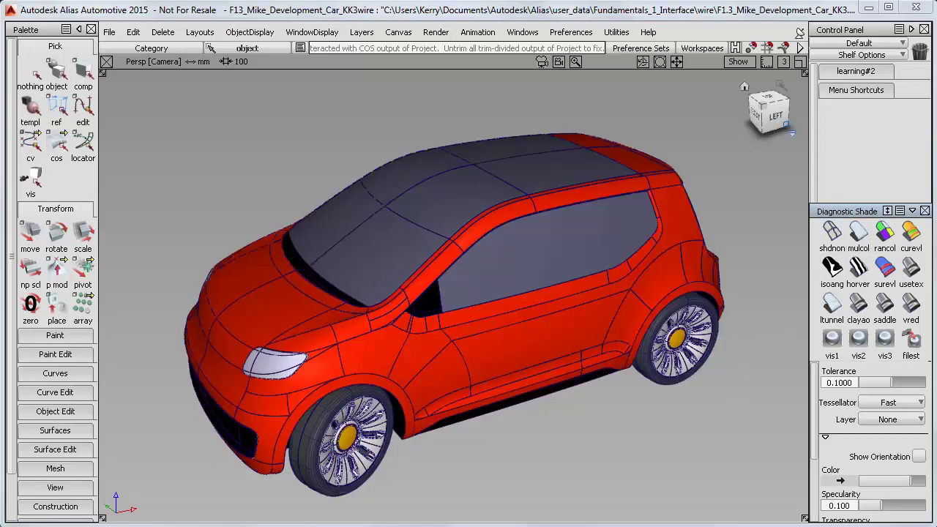
- Set Show to None and raise Diagnostic Shade specularity from 0.100 to about 0.12, inspecting the roof rail
{"action": "left_click", "coordinate": [747, 60]}
{"action": "left_click", "coordinate": [699, 94]}
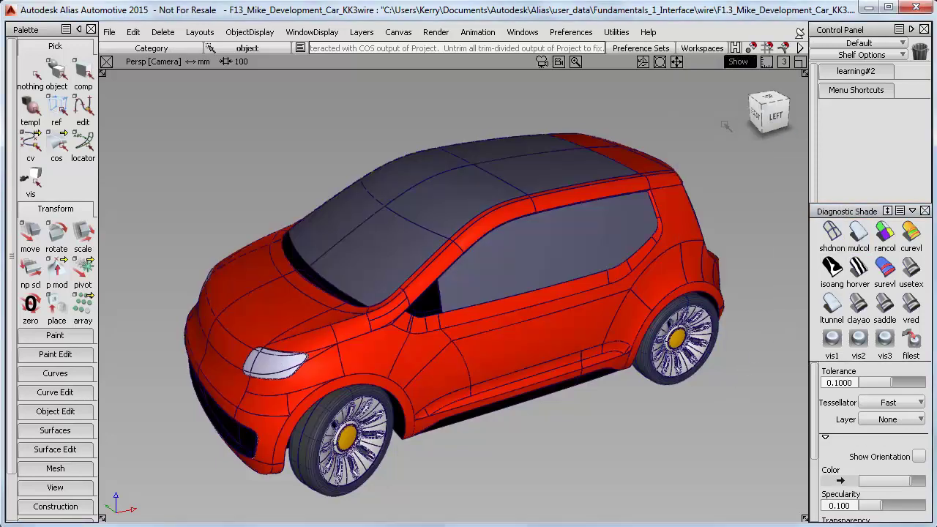
{"action": "right_click_drag", "start_coordinate": [576, 347], "coordinate": [652, 317], "text": "alt+shift"}
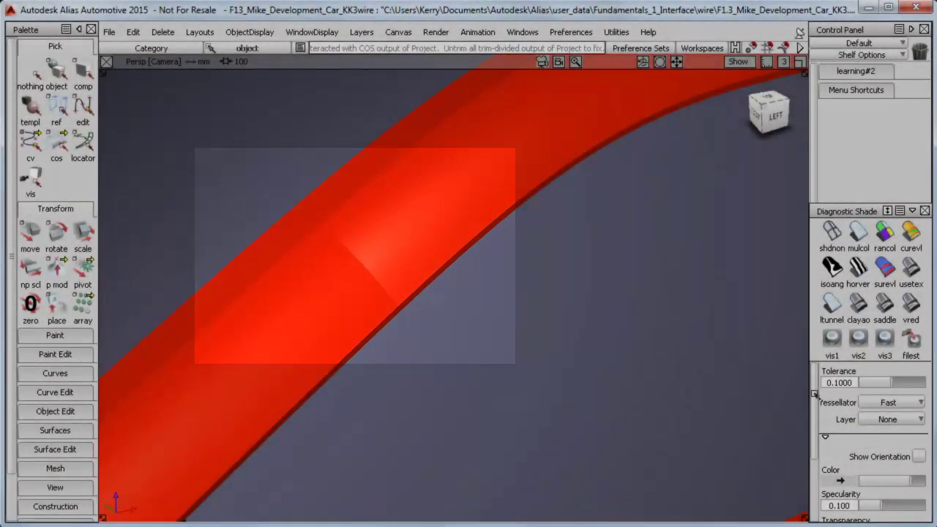
{"action": "left_click_drag", "start_coordinate": [813, 383], "coordinate": [819, 440]}
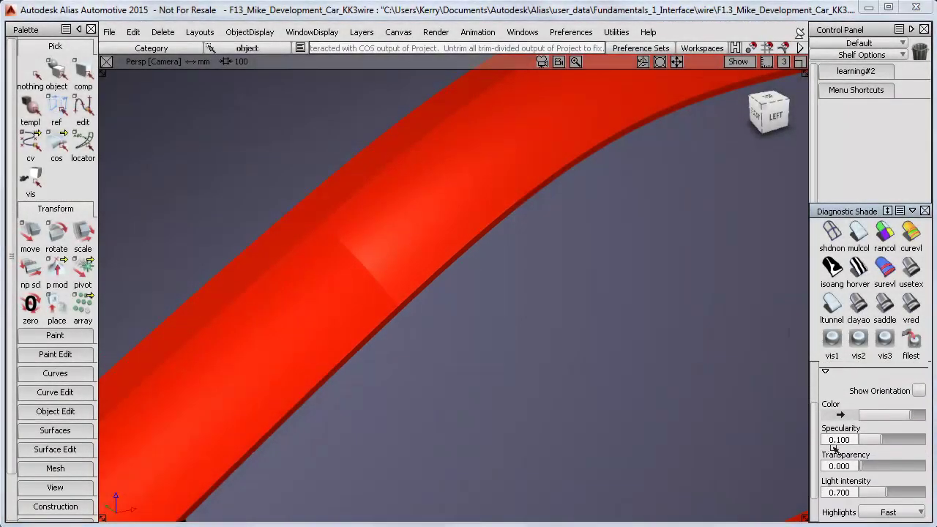
{"action": "left_click_drag", "start_coordinate": [876, 439], "coordinate": [884, 440]}
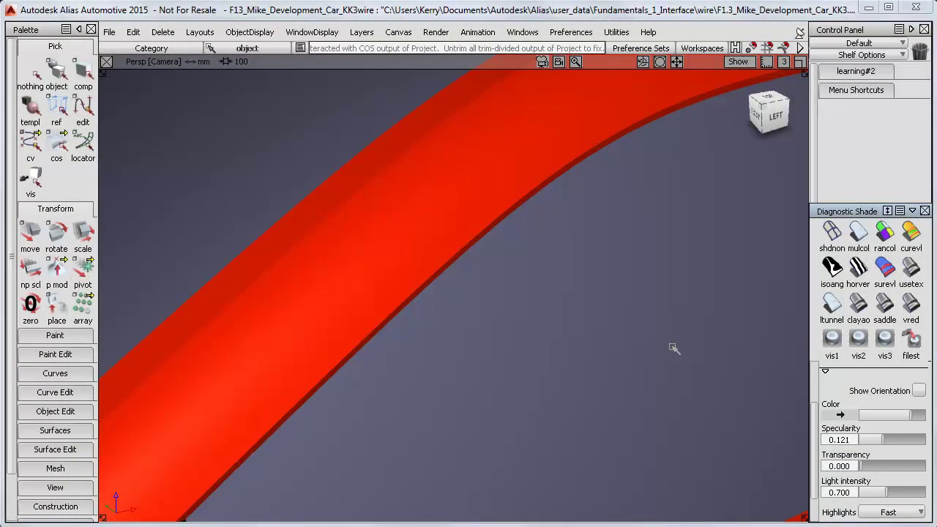
{"action": "right_click_drag", "start_coordinate": [676, 347], "coordinate": [581, 387], "text": "alt+shift"}
{"action": "left_click_drag", "start_coordinate": [581, 387], "coordinate": [611, 327], "text": "alt+shift"}
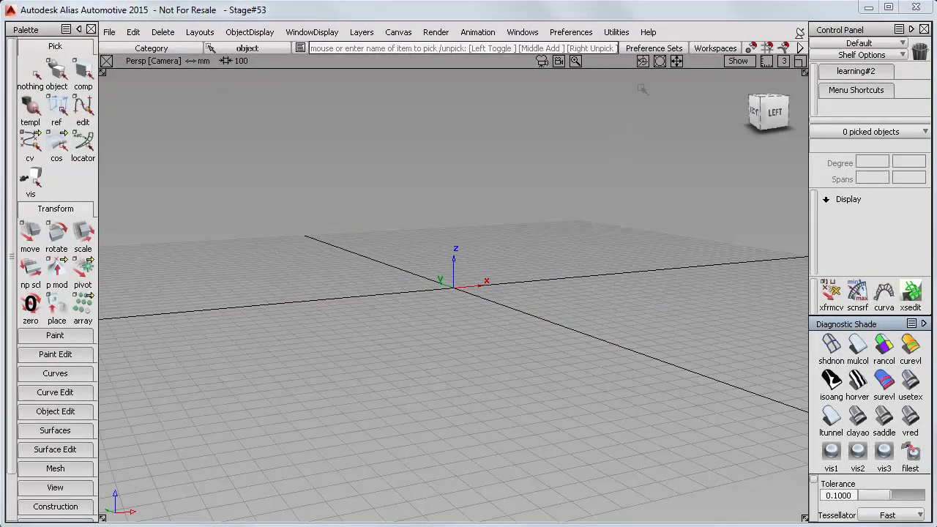
- Open the Move tool's help page using What's This? help mode
{"action": "left_click", "coordinate": [649, 32]}
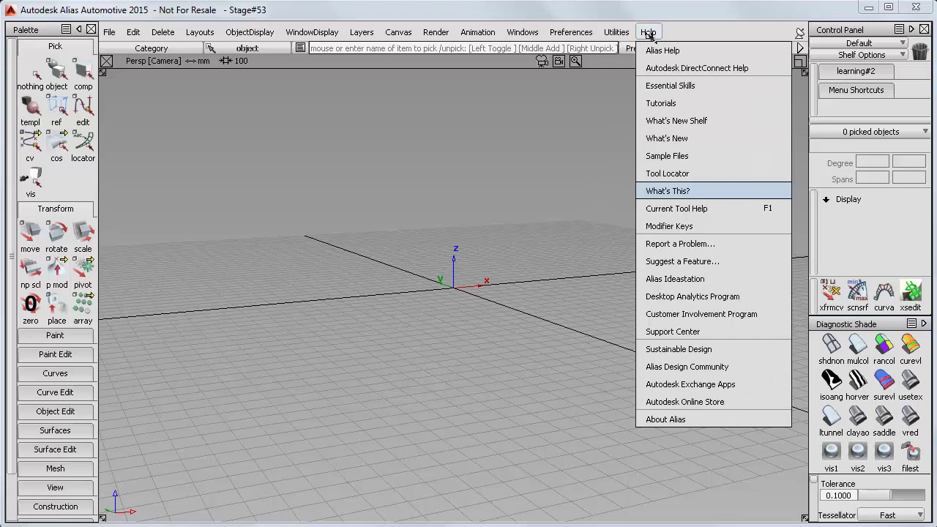
{"action": "left_click", "coordinate": [667, 191]}
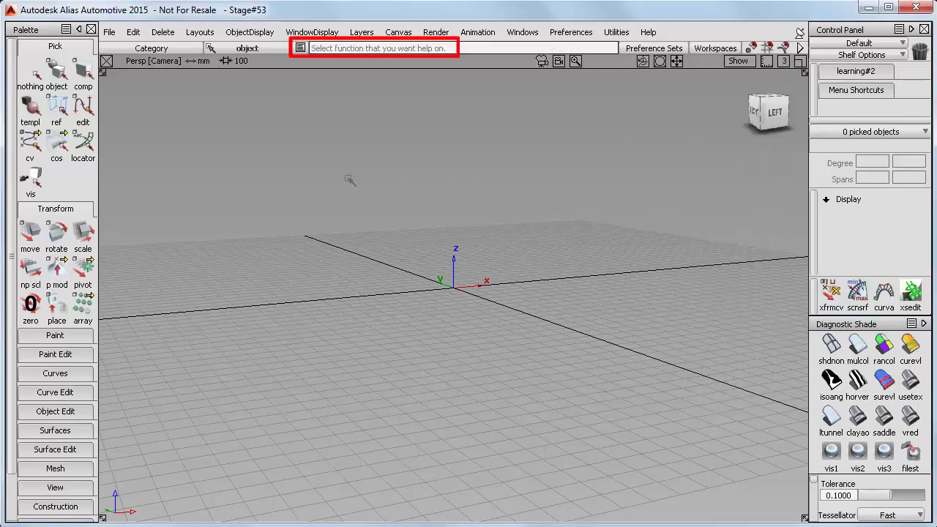
{"action": "left_click", "coordinate": [31, 235]}
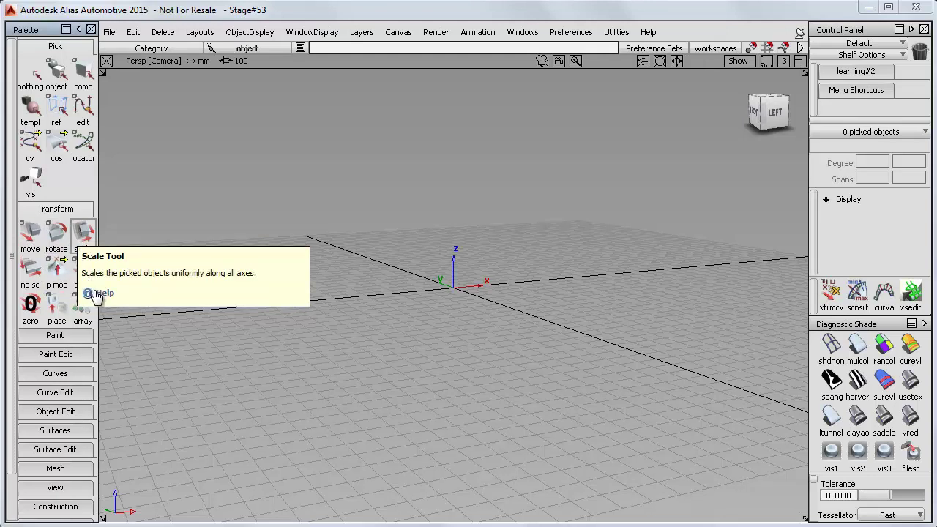
- Set Popup Help to None on the Help page of General Preferences and apply it
{"action": "left_click", "coordinate": [574, 33]}
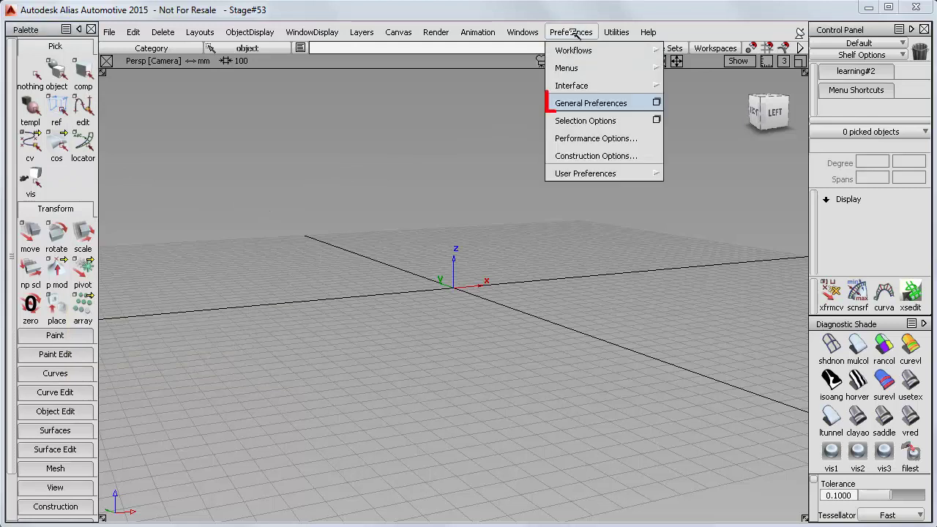
{"action": "left_click", "coordinate": [655, 103]}
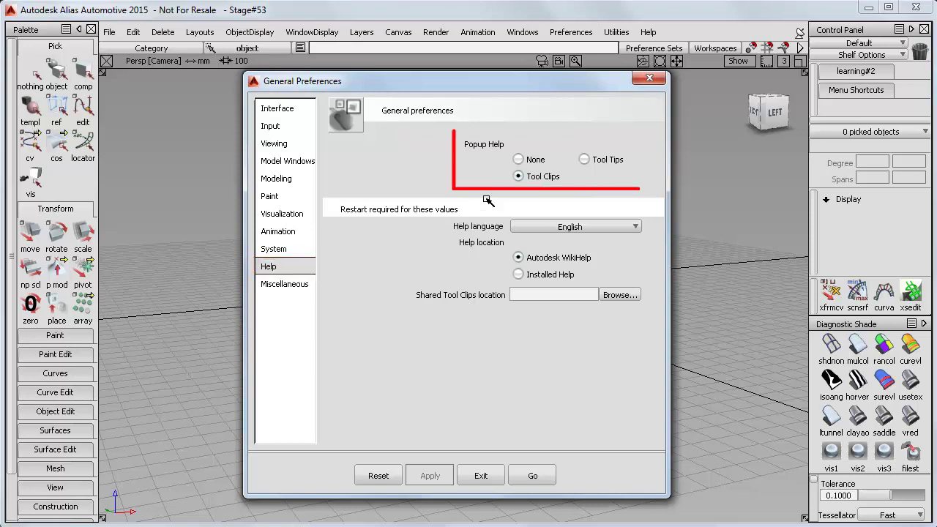
{"action": "left_click", "coordinate": [519, 159]}
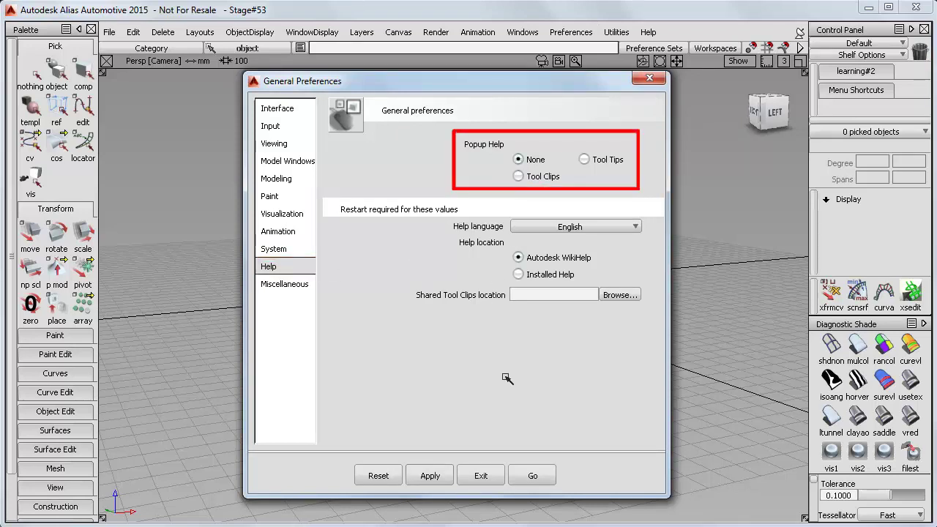
{"action": "left_click", "coordinate": [533, 475]}
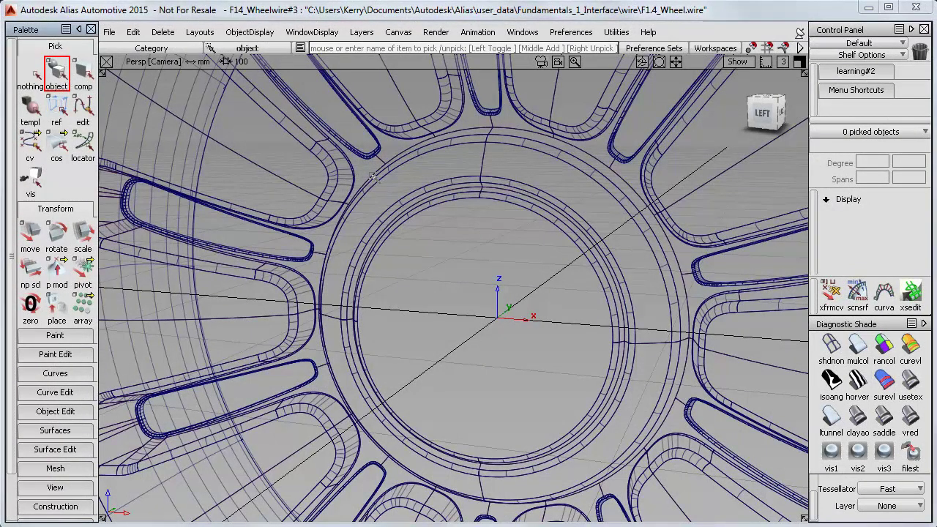
- Marquee-pick the ring surfaces around the hub centre and shade them with mulcol
{"action": "left_click_drag", "start_coordinate": [469, 188], "coordinate": [535, 233]}
{"action": "mouse_move", "coordinate": [507, 346]}
{"action": "left_mouse_down", "text": "alt+shift"}
{"action": "mouse_move", "coordinate": [494, 334]}
{"action": "mouse_move", "coordinate": [500, 311]}
{"action": "mouse_move", "coordinate": [491, 333]}
{"action": "mouse_move", "coordinate": [510, 313]}
{"action": "left_mouse_up", "text": "alt+shift"}
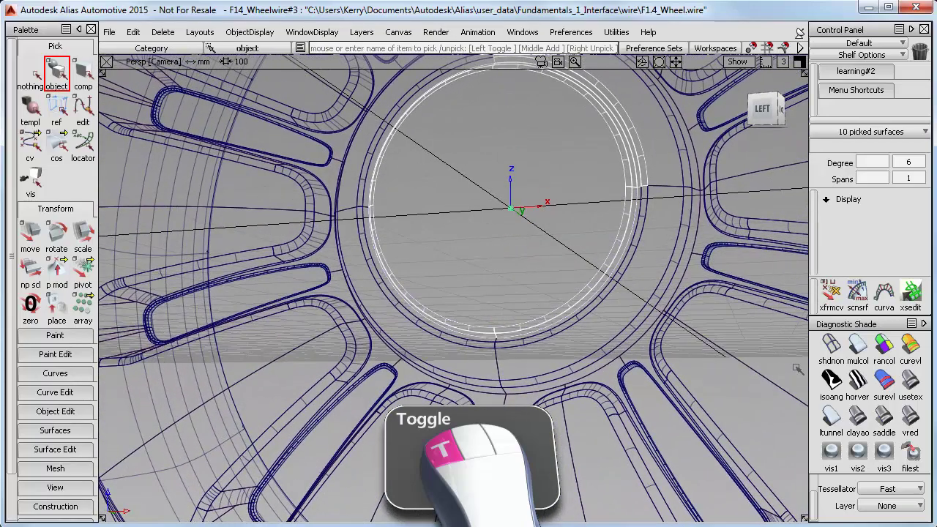
{"action": "left_click", "coordinate": [857, 344]}
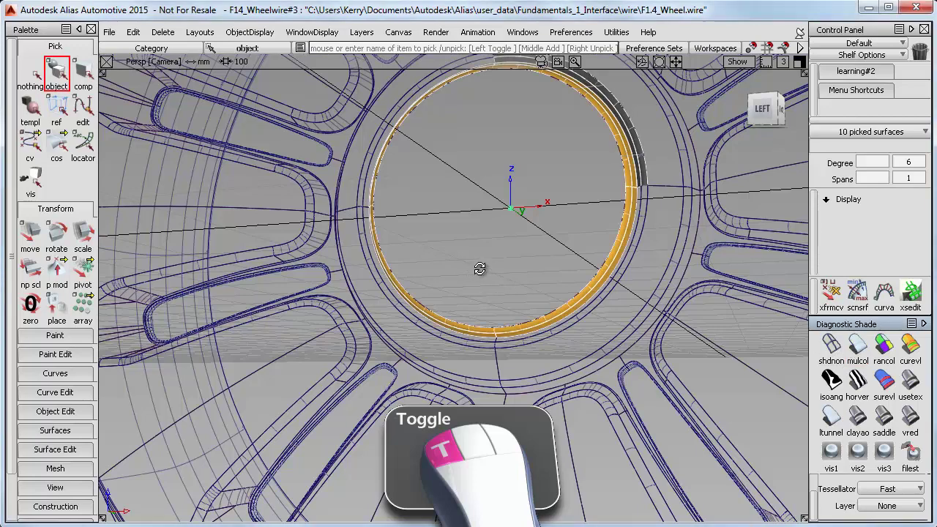
- Add more hub surfaces to the pick with a middle-button drag and shade them orange
{"action": "left_click_drag", "start_coordinate": [480, 269], "coordinate": [488, 262], "text": "alt+shift"}
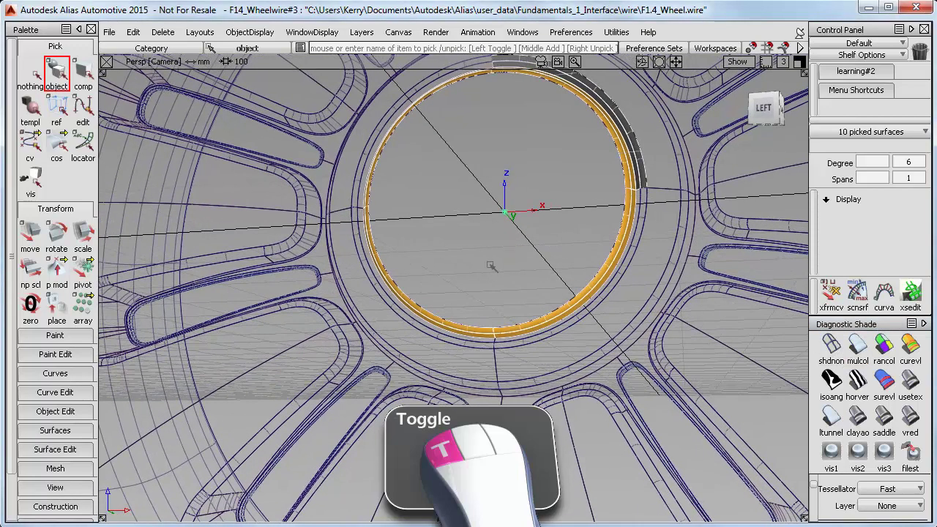
{"action": "middle_click", "coordinate": [472, 318], "text": "shift"}
{"action": "middle_click_drag", "start_coordinate": [481, 323], "coordinate": [512, 300]}
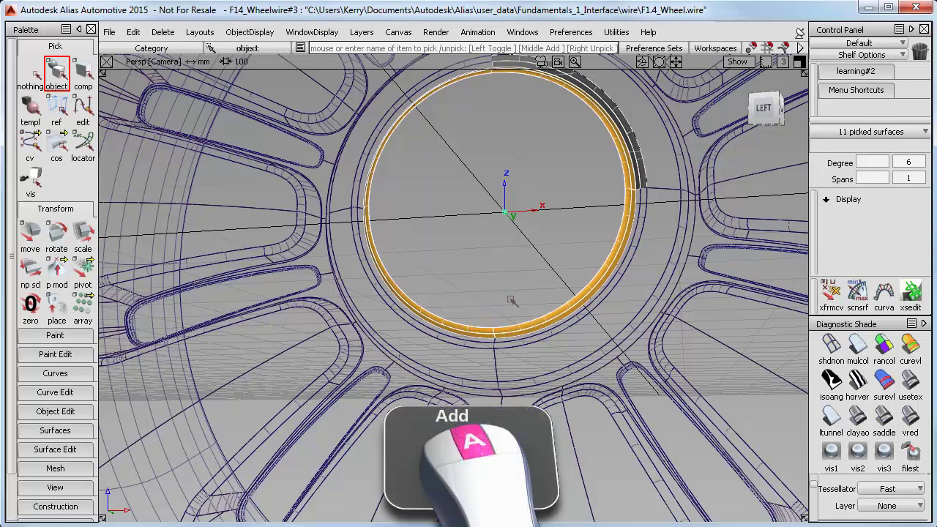
{"action": "left_click", "coordinate": [857, 344]}
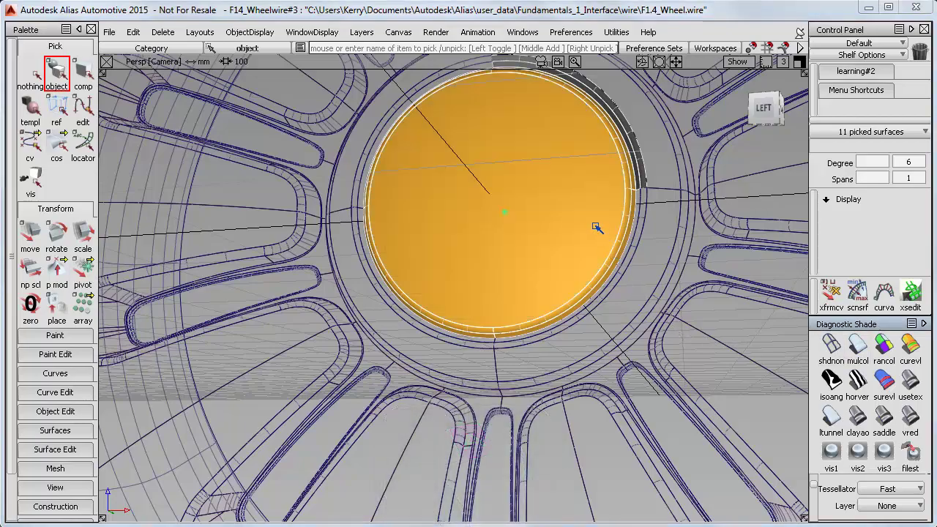
- Unpick some surfaces with a right-button drag, leaving nine picked surfaces
{"action": "right_click_drag", "start_coordinate": [598, 247], "coordinate": [604, 271]}
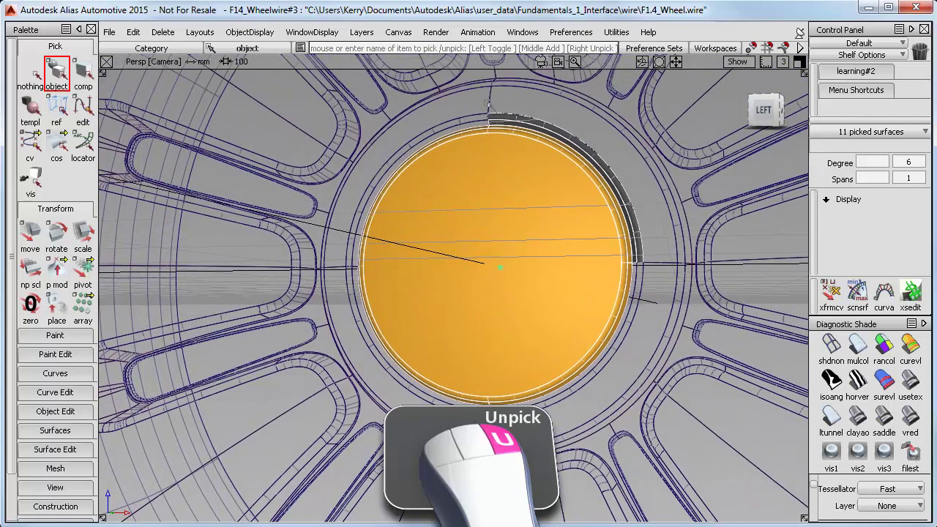
{"action": "right_click_drag", "start_coordinate": [474, 97], "coordinate": [519, 123]}
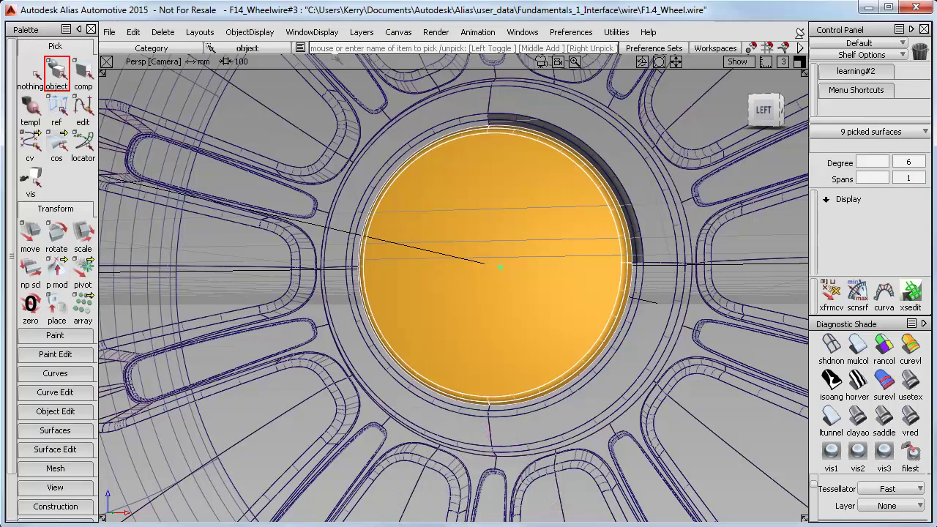
{"action": "left_click", "coordinate": [240, 33]}
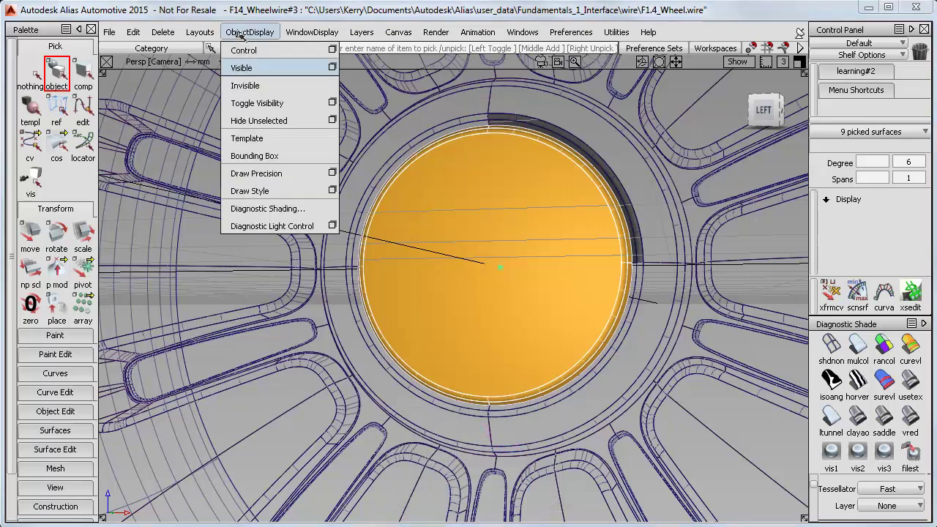
- Apply Hide Unselected, then tumble the view to inspect the disc nearly edge-on
{"action": "left_click", "coordinate": [260, 121]}
{"action": "left_click_drag", "start_coordinate": [487, 259], "coordinate": [426, 318], "text": "alt+shift"}
{"action": "left_click_drag", "start_coordinate": [490, 336], "coordinate": [439, 339], "text": "alt+shift"}
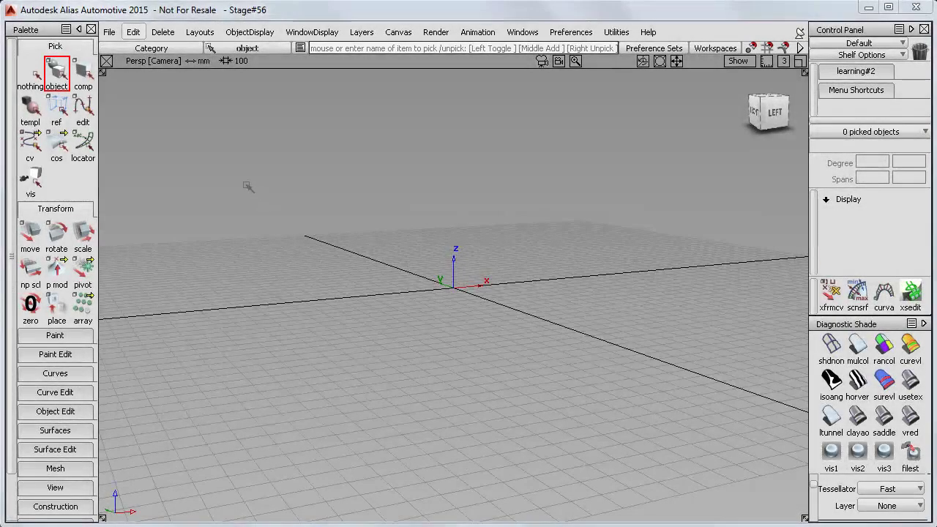
- Review the Edit menu and Transform palette hotkeys, including Move's Alt+M, then show Preferences > Interface
{"action": "left_click", "coordinate": [132, 33]}
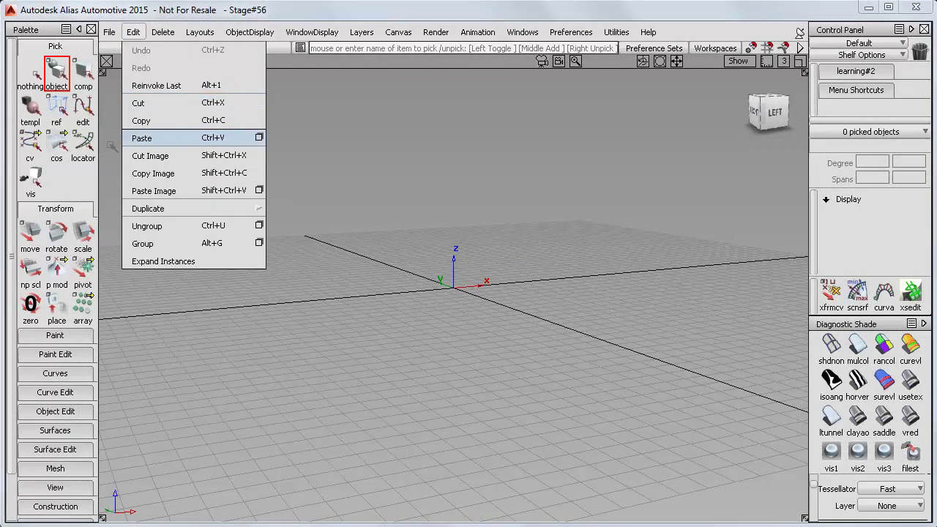
{"action": "left_click", "coordinate": [110, 148]}
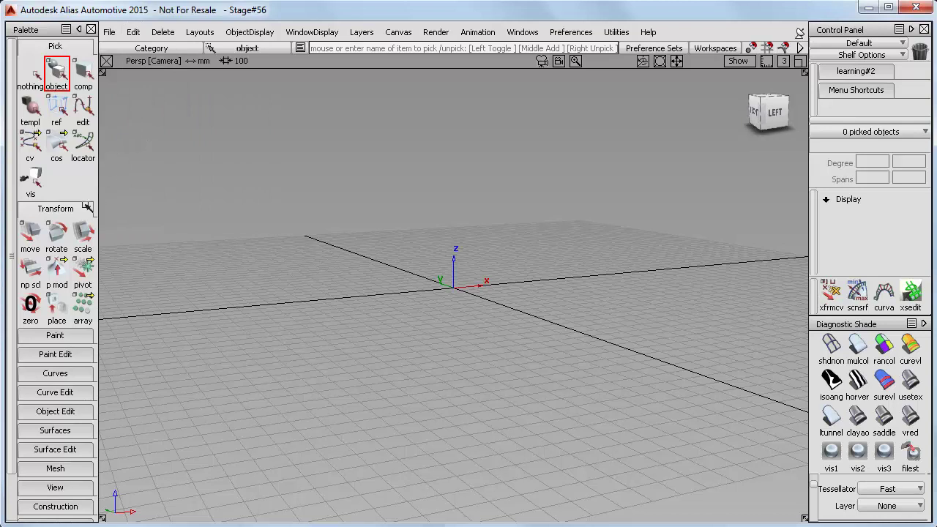
{"action": "right_click", "coordinate": [88, 208]}
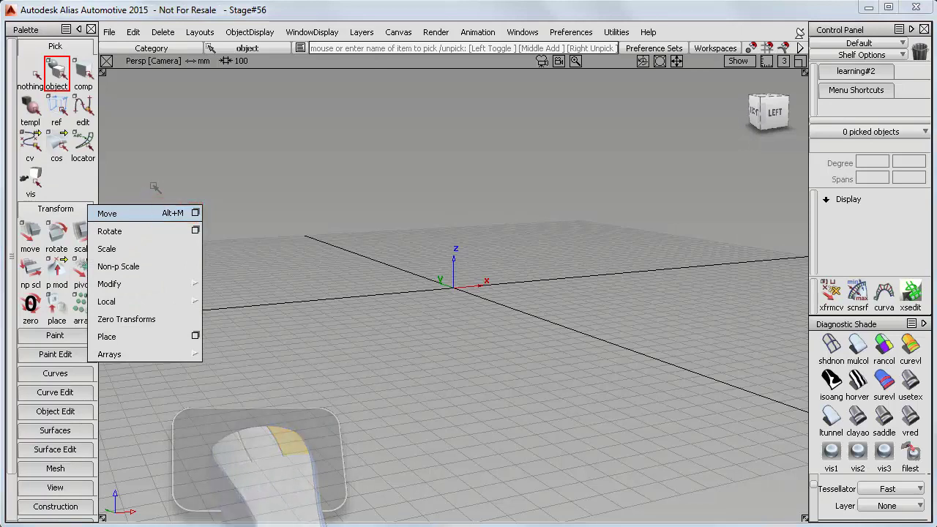
{"action": "left_click", "coordinate": [146, 214]}
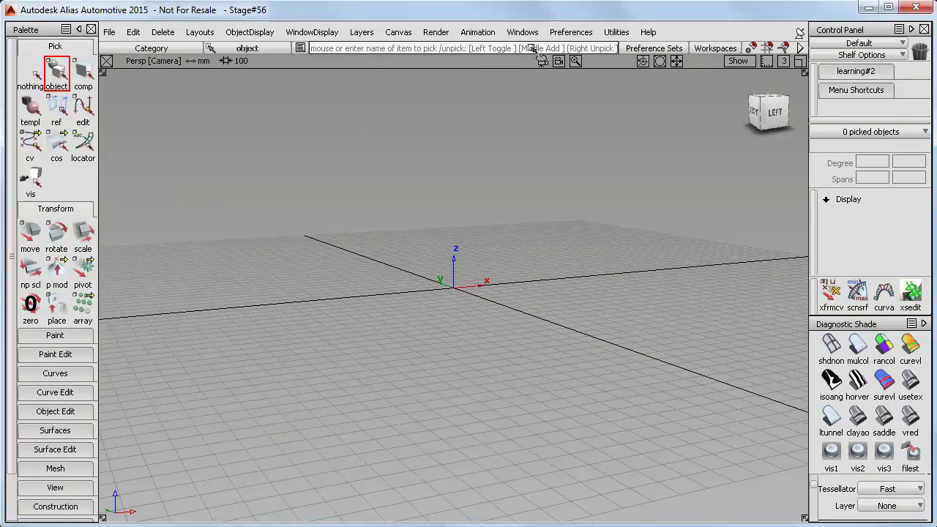
{"action": "left_click", "coordinate": [570, 32]}
{"action": "mouse_move", "coordinate": [565, 86]}
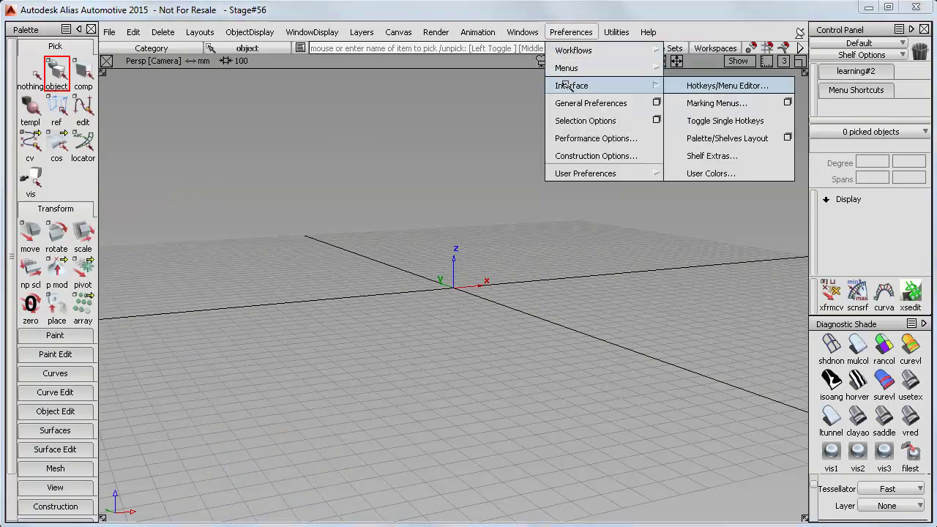
- Open the Hotkeys/Menu Editor and expand its Menu and Edit entries
{"action": "left_click", "coordinate": [692, 86]}
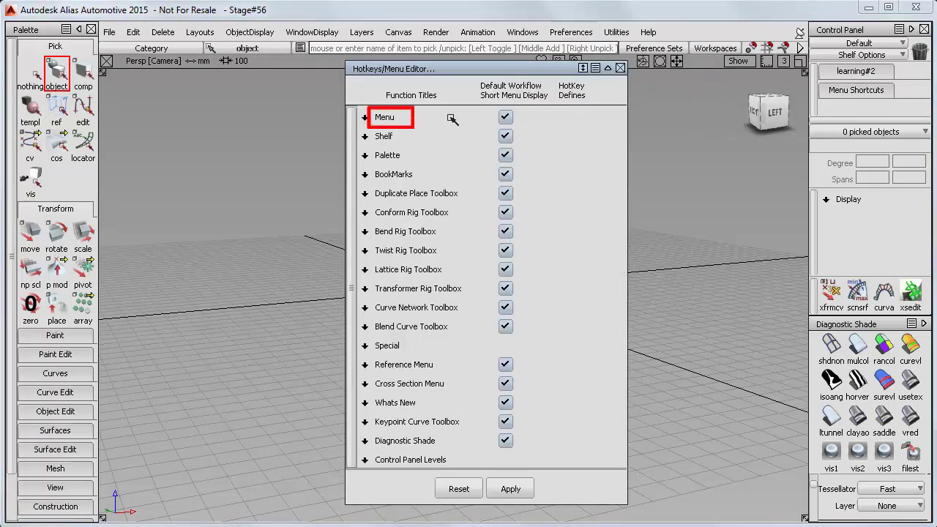
{"action": "left_click", "coordinate": [400, 119]}
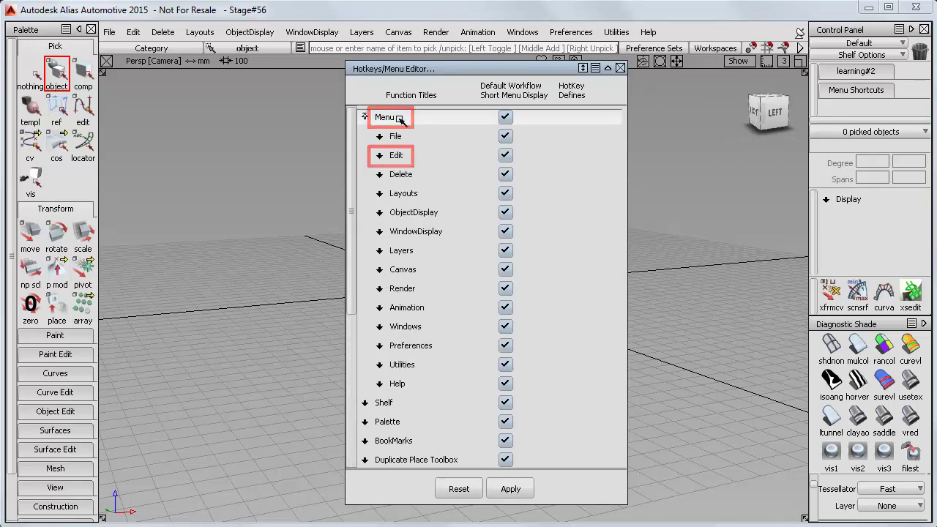
{"action": "left_click", "coordinate": [403, 156]}
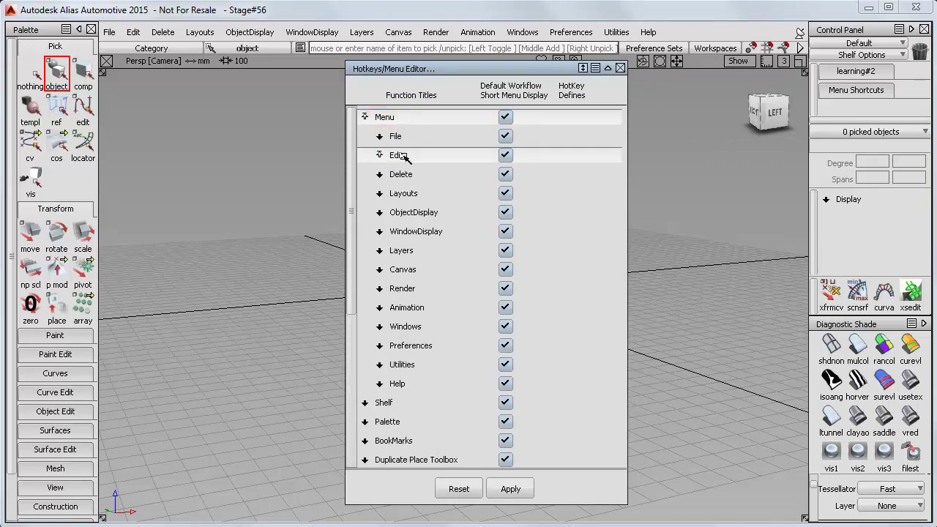